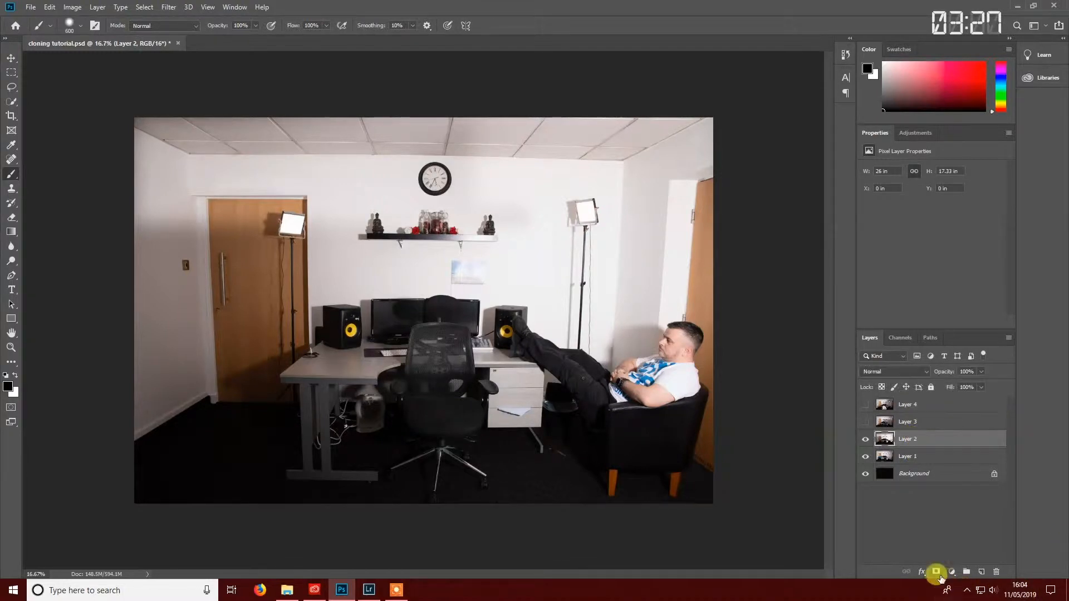
# - Add a layer mask to Layer 2, invert it to black, and make the mask the active paint target
pyautogui.click(934, 572)
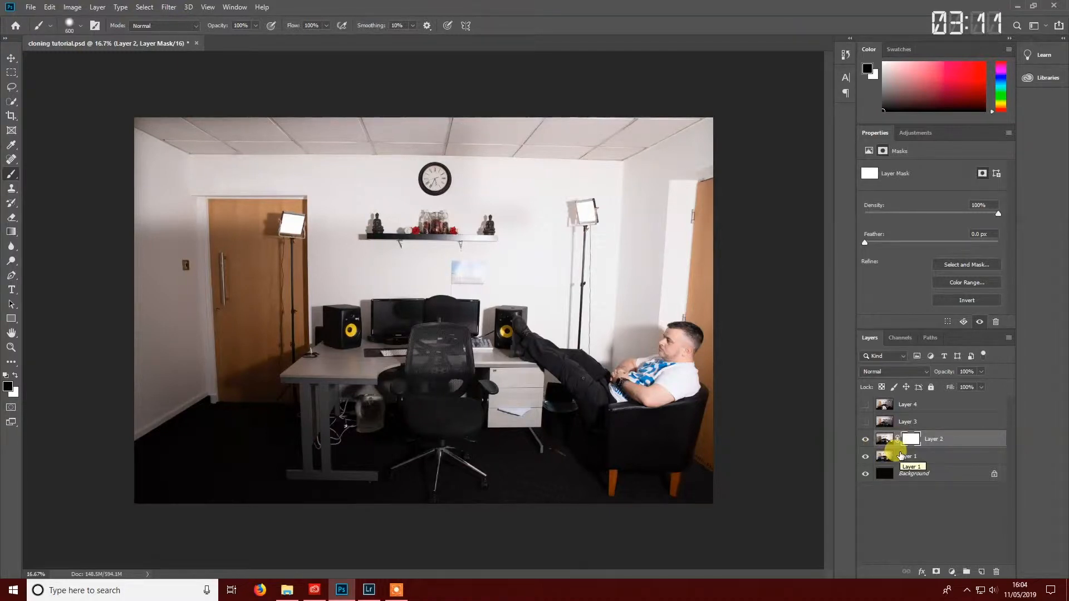
pyautogui.hotkey('ctrl', 'i')
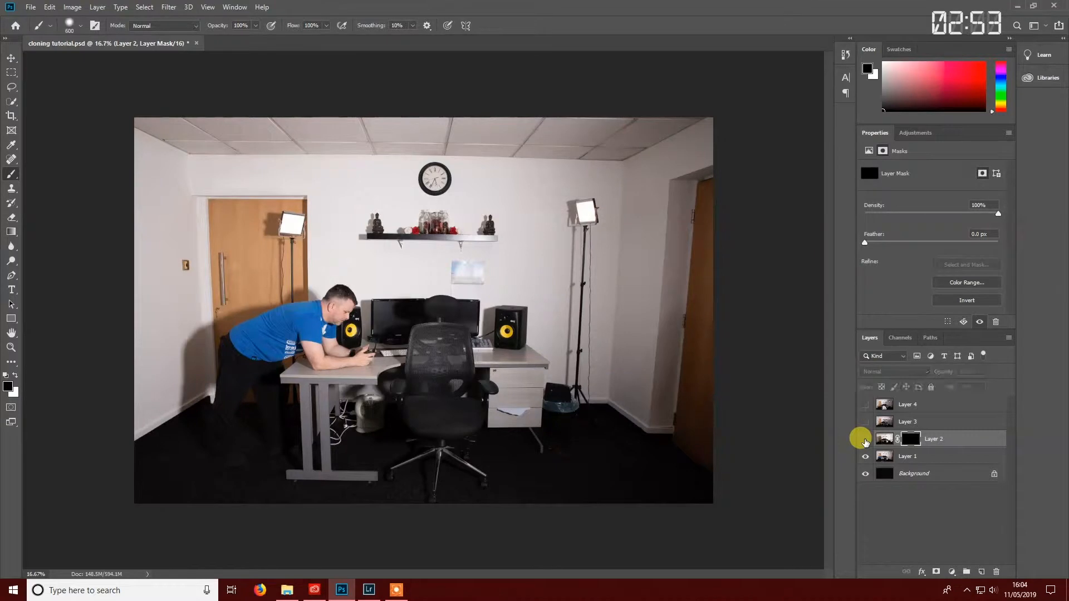
pyautogui.click(865, 440)
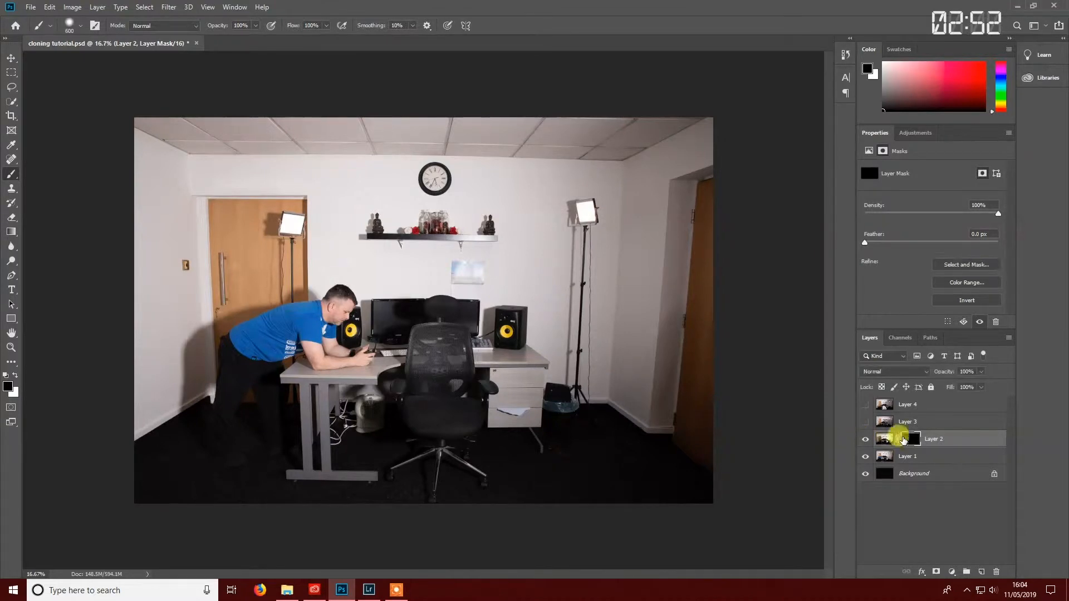
pyautogui.click(951, 445)
pyautogui.click(909, 440)
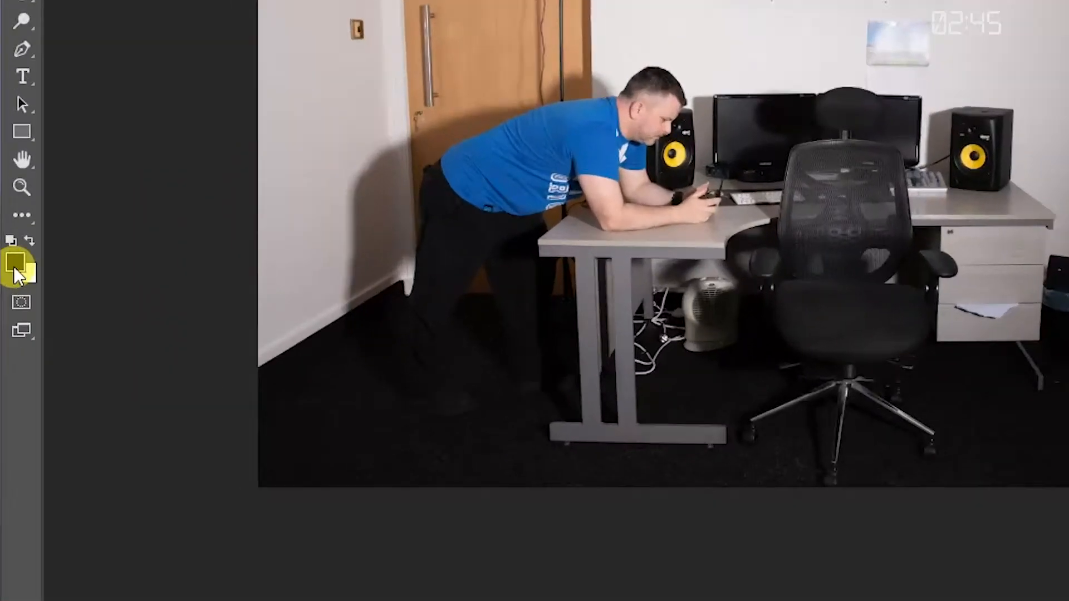
# - Make white the foreground colour and configure the brush to 900 px size with 0% hardness
pyautogui.press('x')
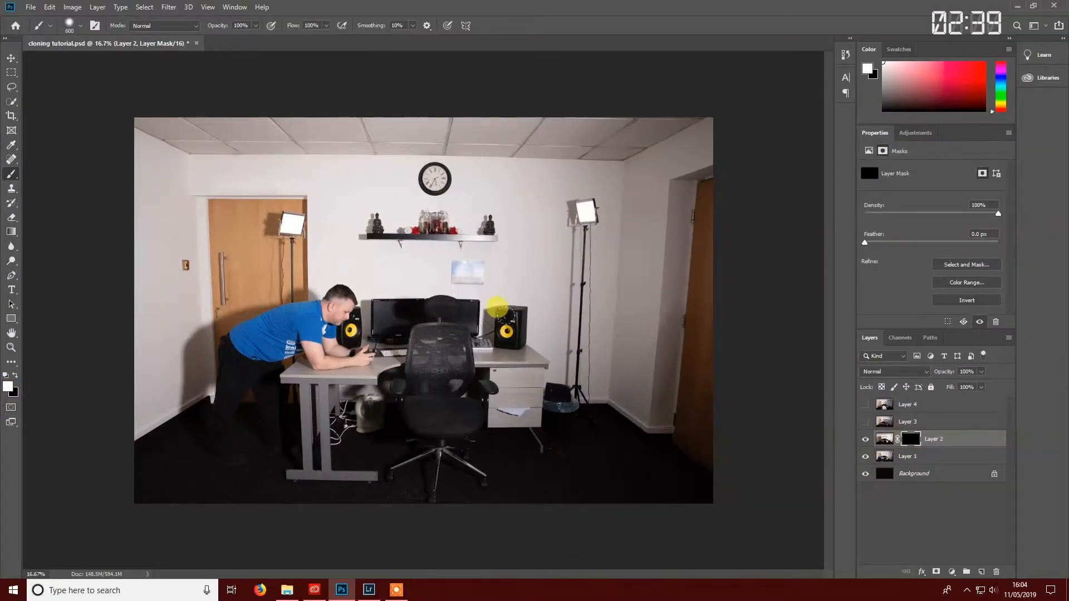
pyautogui.press(']')
pyautogui.click(72, 27)
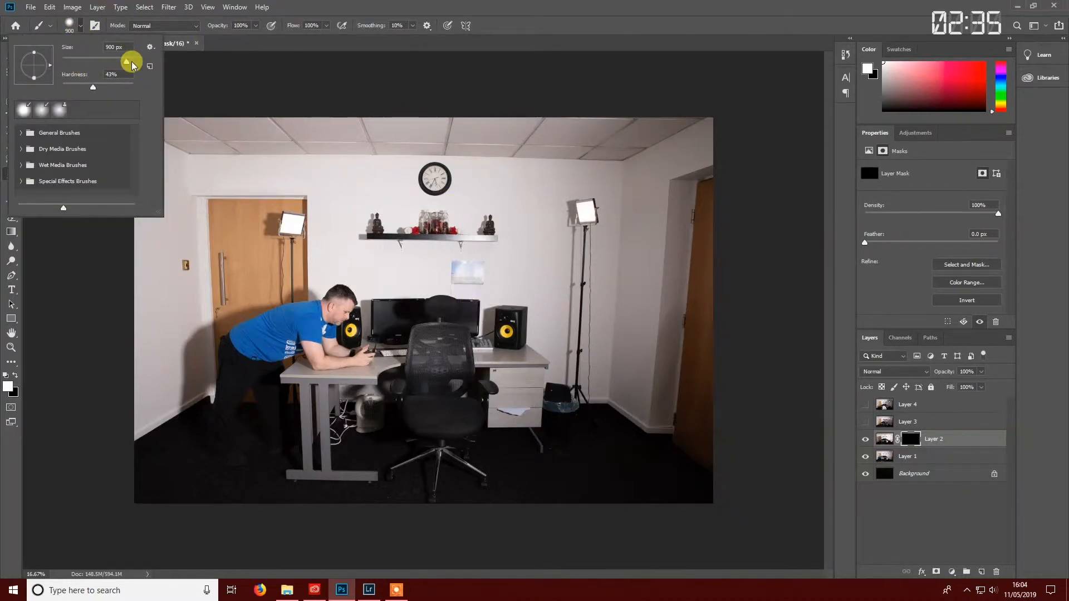
pyautogui.moveTo(91, 91); pyautogui.dragTo(65, 89)
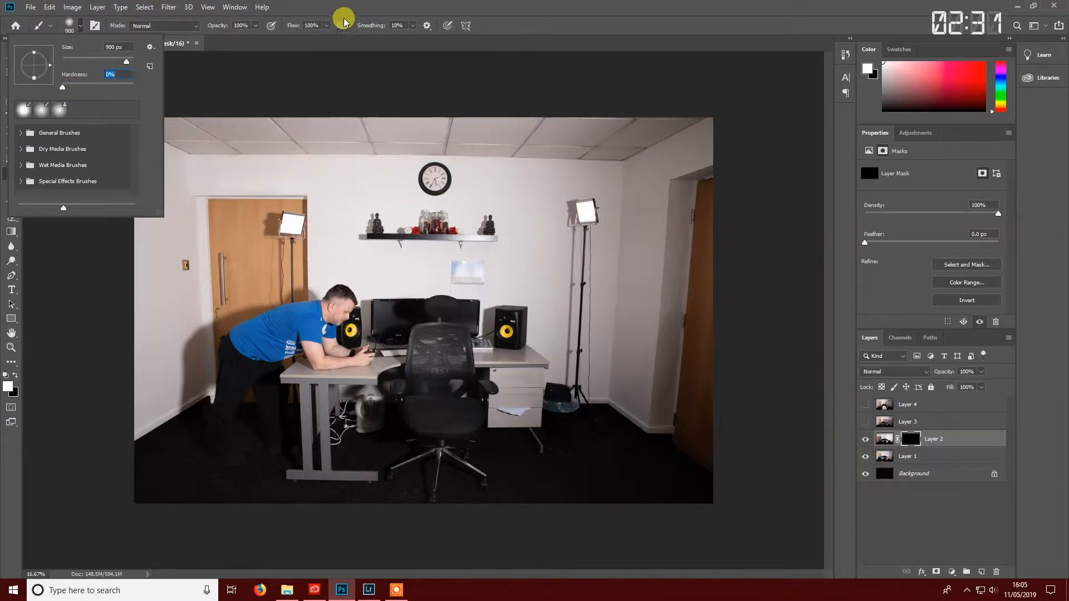
pyautogui.click(353, 6)
# - Paint white on Layer 2's mask to reveal the man in the armchair and his side of the room, enlarging the brush to 2800 px
pyautogui.moveTo(511, 291)
pyautogui.mouseDown()
pyautogui.moveTo(500, 320)
pyautogui.moveTo(496, 267)
pyautogui.moveTo(509, 375)
pyautogui.moveTo(486, 200)
pyautogui.moveTo(535, 427)
pyautogui.moveTo(571, 430)
pyautogui.moveTo(533, 373)
pyautogui.moveTo(541, 468)
pyautogui.moveTo(600, 490)
pyautogui.moveTo(621, 440)
pyautogui.moveTo(624, 307)
pyautogui.moveTo(659, 342)
pyautogui.moveTo(655, 270)
pyautogui.moveTo(674, 385)
pyautogui.moveTo(699, 319)
pyautogui.moveTo(647, 190)
pyautogui.moveTo(646, 294)
pyautogui.moveTo(598, 384)
pyautogui.moveTo(585, 270)
pyautogui.moveTo(561, 238)
pyautogui.moveTo(560, 255)
pyautogui.moveTo(547, 249)
pyautogui.moveTo(688, 189)
pyautogui.mouseUp()
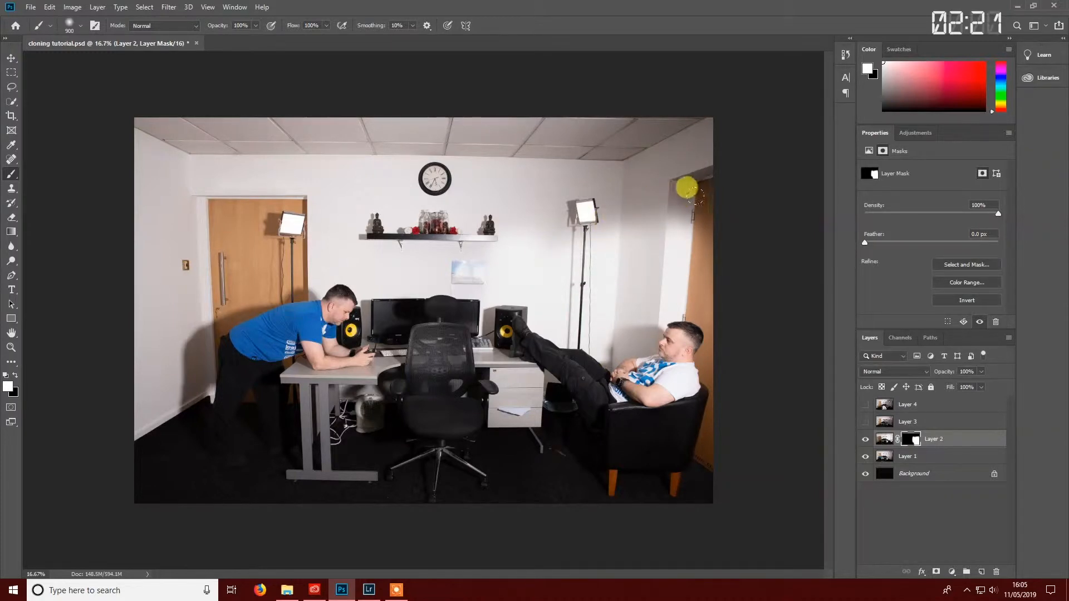
pyautogui.press(']')
pyautogui.press(']')
pyautogui.press(']')
pyautogui.press(']')
pyautogui.press(']')
pyautogui.press(']')
pyautogui.press(']')
pyautogui.press(']')
pyautogui.press(']')
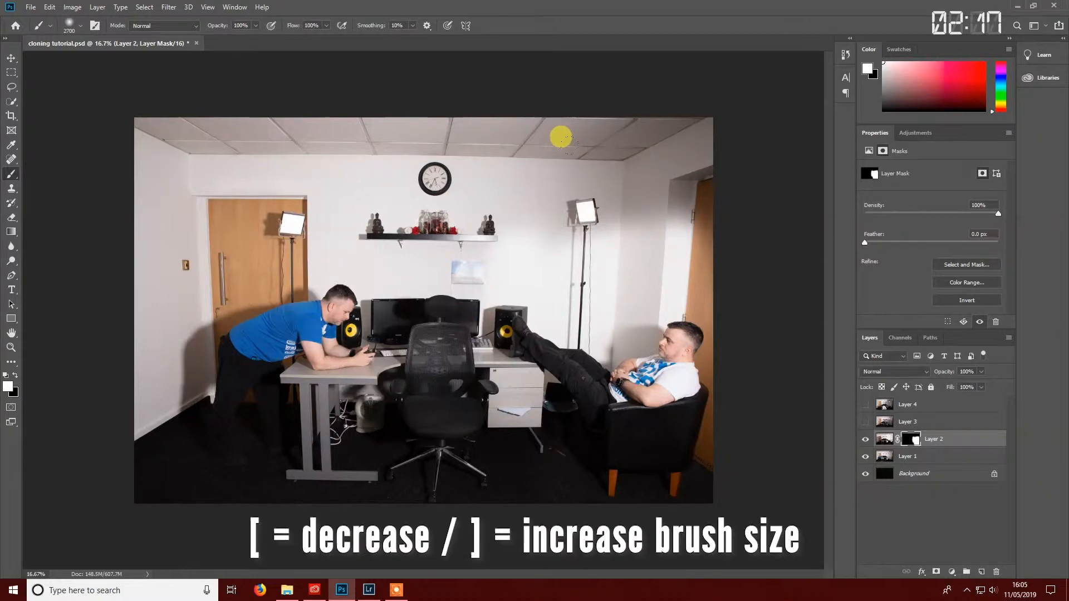
pyautogui.press(']')
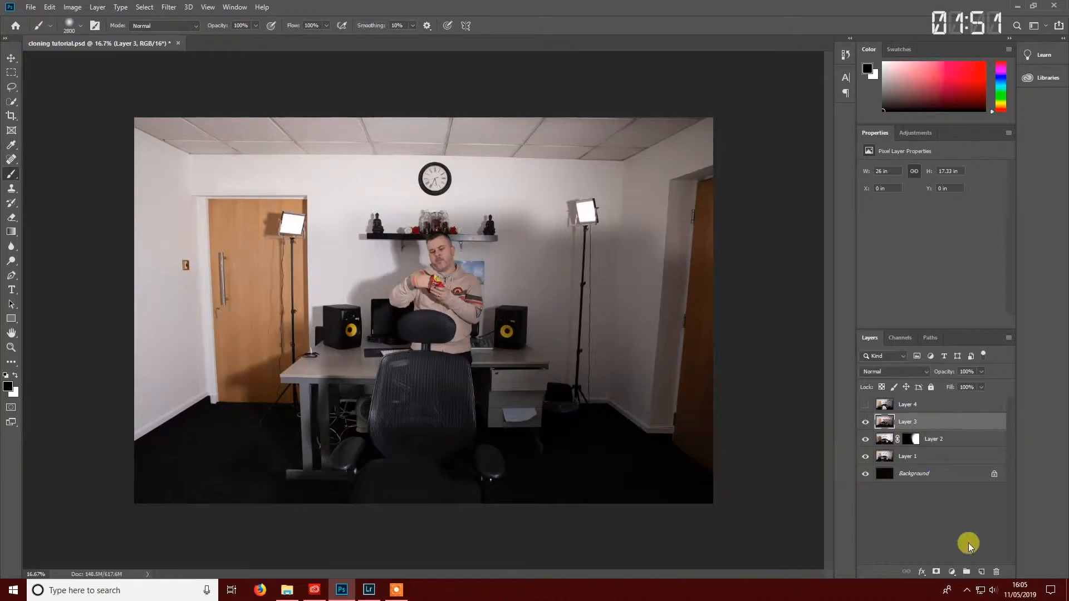
# - Add a black layer mask to Layer 3 and paint white with a smaller brush to reveal the standing man and office chair
pyautogui.click(937, 572)
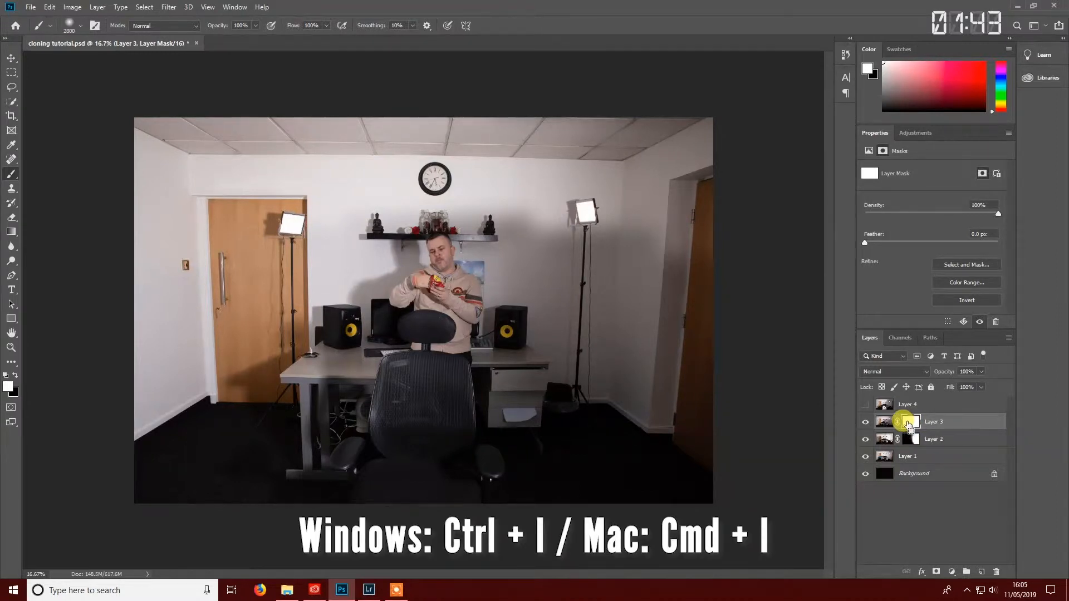
pyautogui.hotkey('ctrl', 'i')
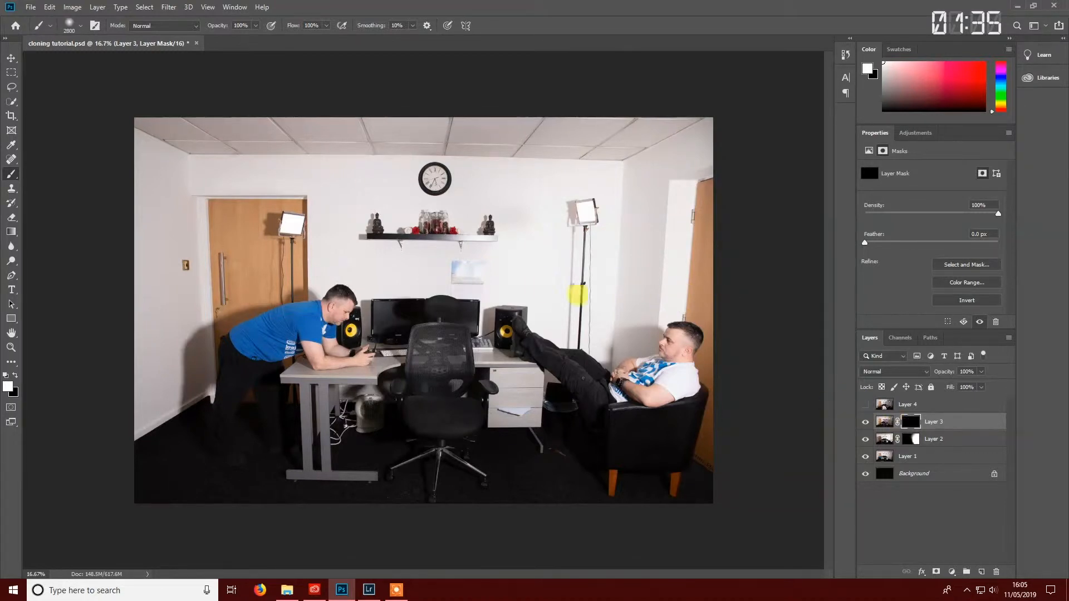
pyautogui.press('[')
pyautogui.press('[')
pyautogui.press('[')
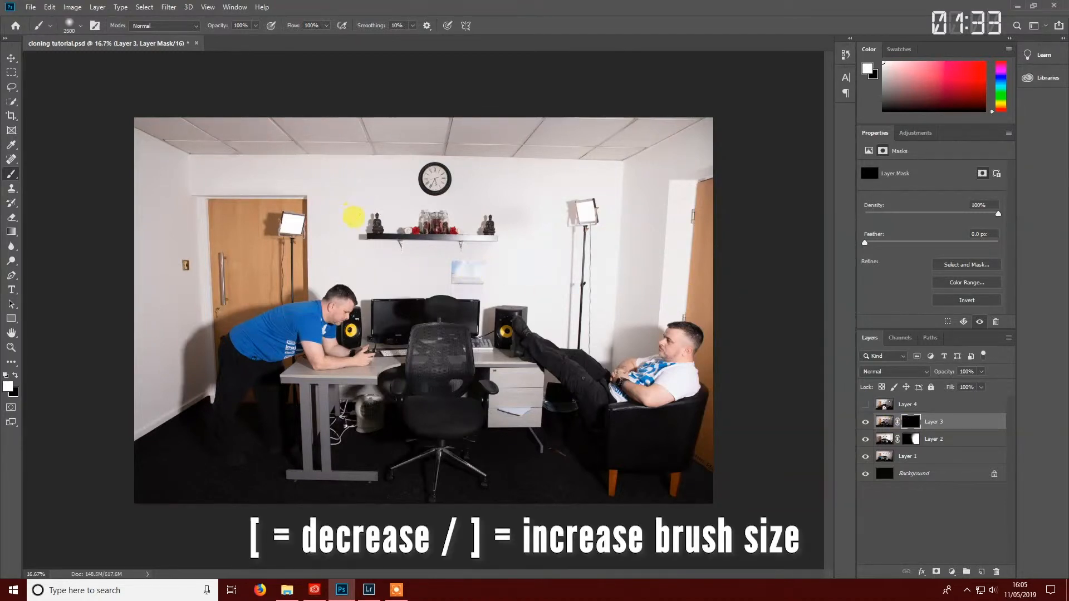
pyautogui.press('[')
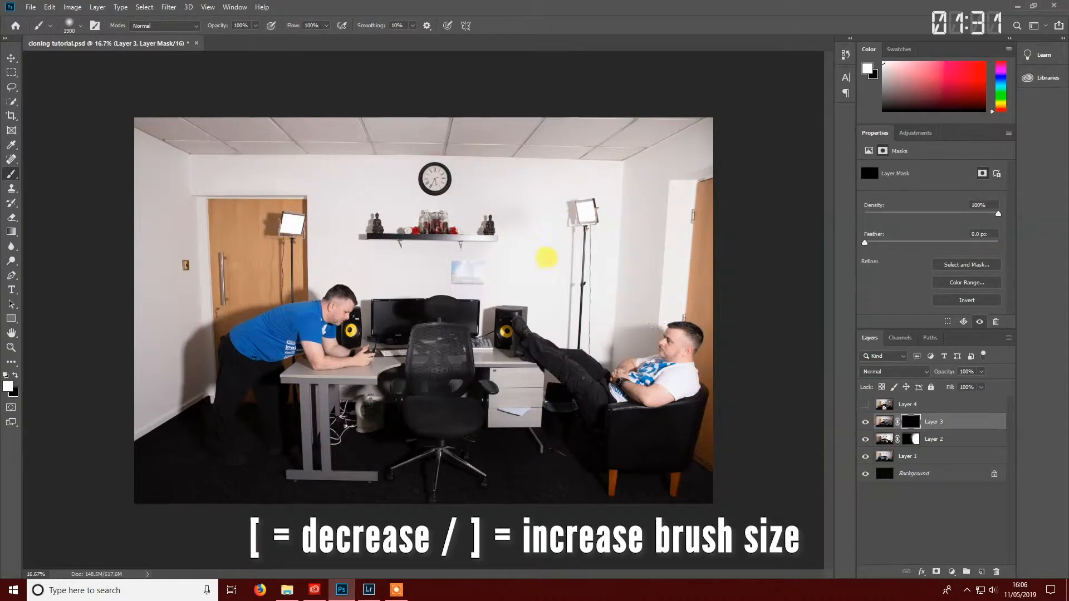
pyautogui.press('[')
pyautogui.press('[')
pyautogui.moveTo(389, 220)
pyautogui.mouseDown()
pyautogui.moveTo(394, 167)
pyautogui.moveTo(407, 290)
pyautogui.moveTo(397, 270)
pyautogui.moveTo(379, 284)
pyautogui.moveTo(360, 420)
pyautogui.moveTo(387, 455)
pyautogui.moveTo(392, 418)
pyautogui.moveTo(441, 482)
pyautogui.moveTo(459, 425)
pyautogui.moveTo(369, 406)
pyautogui.moveTo(392, 364)
pyautogui.moveTo(385, 379)
pyautogui.moveTo(329, 319)
pyautogui.mouseUp()
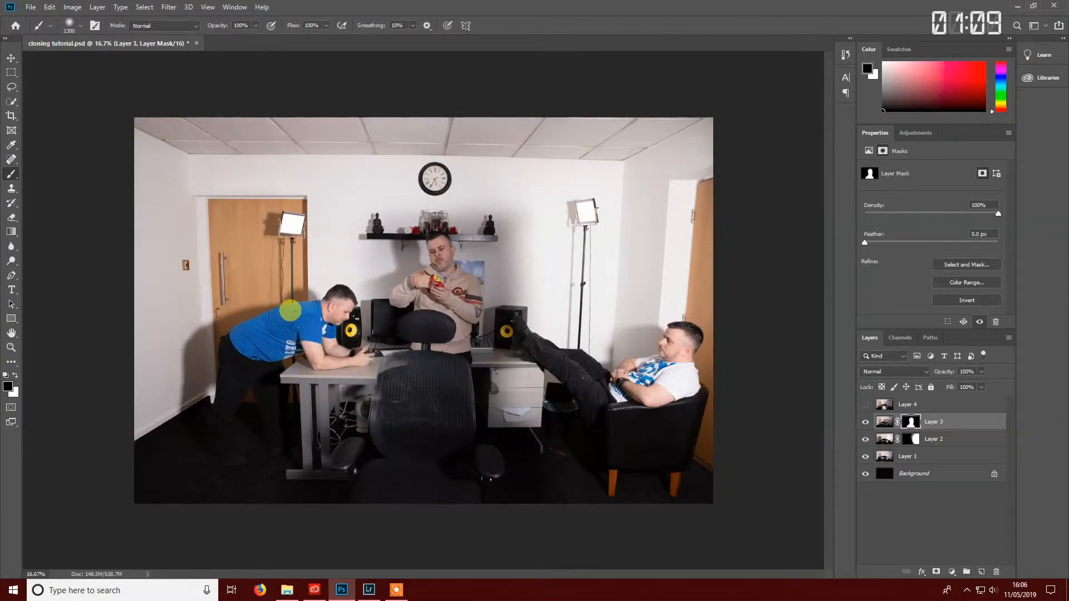
# - Touch up Layer 3's mask with black beside the standing man's forearm and switch the foreground colour back to white
pyautogui.click(483, 295)
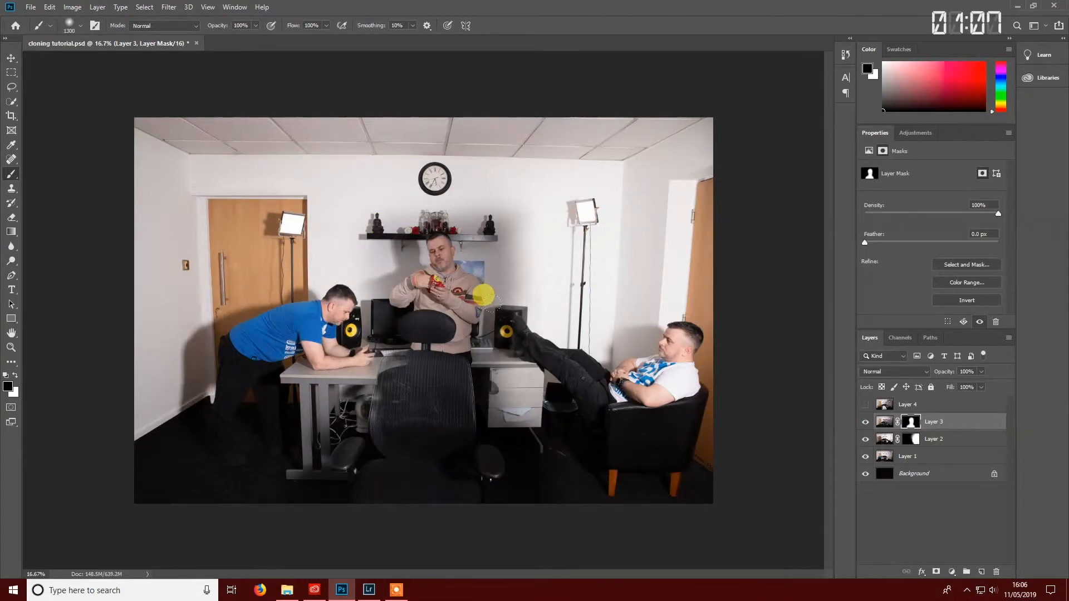
pyautogui.click(484, 295)
pyautogui.press('x')
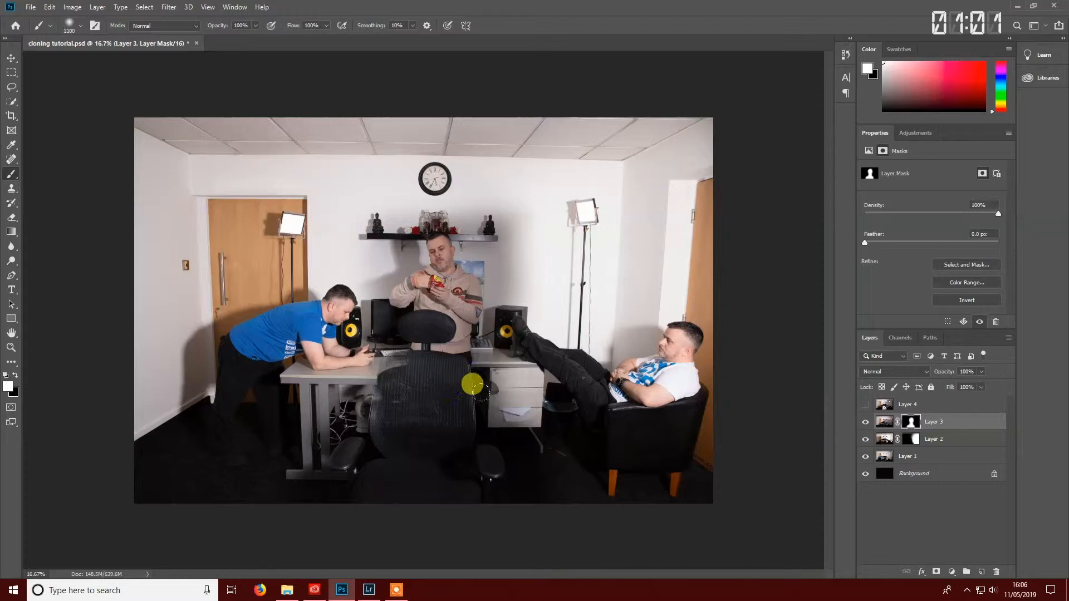
# - Paint white on Layer 3's mask over the desk drawers beside the office chair, reducing the brush to 600 px
pyautogui.click(480, 379)
pyautogui.click(523, 432)
pyautogui.press('[')
pyautogui.press('[')
pyautogui.press('[')
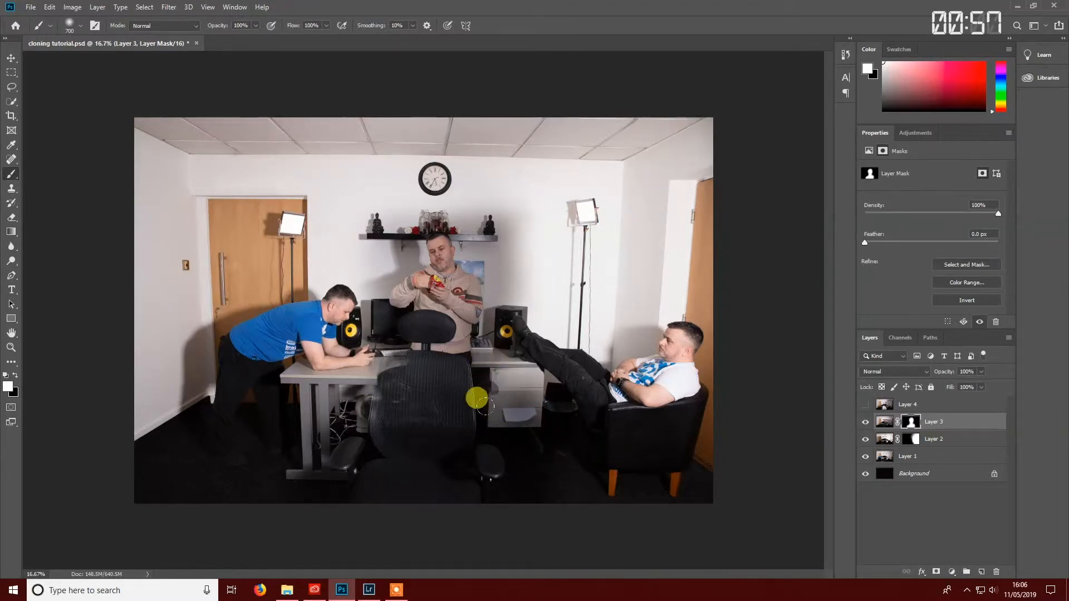
pyautogui.click(485, 388)
pyautogui.press('[')
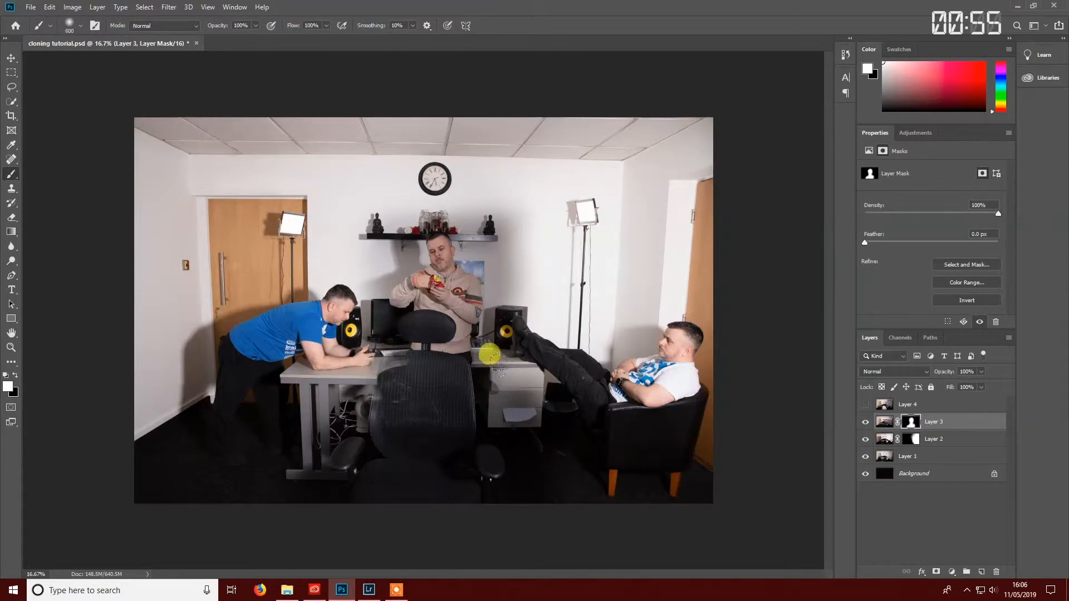
pyautogui.click(489, 354)
pyautogui.click(477, 367)
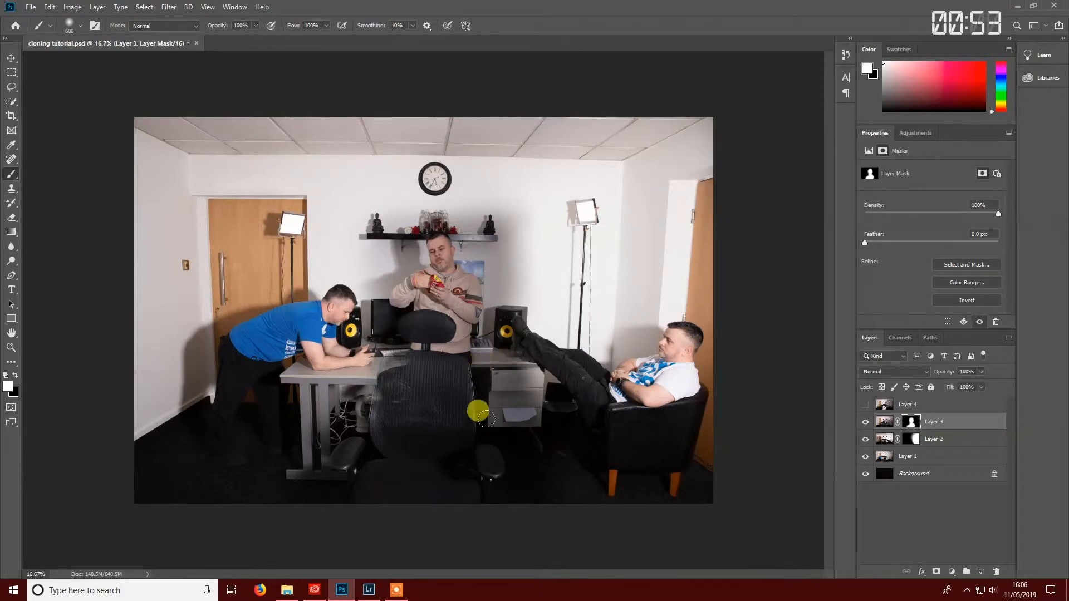
pyautogui.moveTo(508, 377)
pyautogui.mouseDown()
pyautogui.moveTo(517, 370)
pyautogui.moveTo(503, 366)
pyautogui.moveTo(489, 411)
pyautogui.mouseUp()
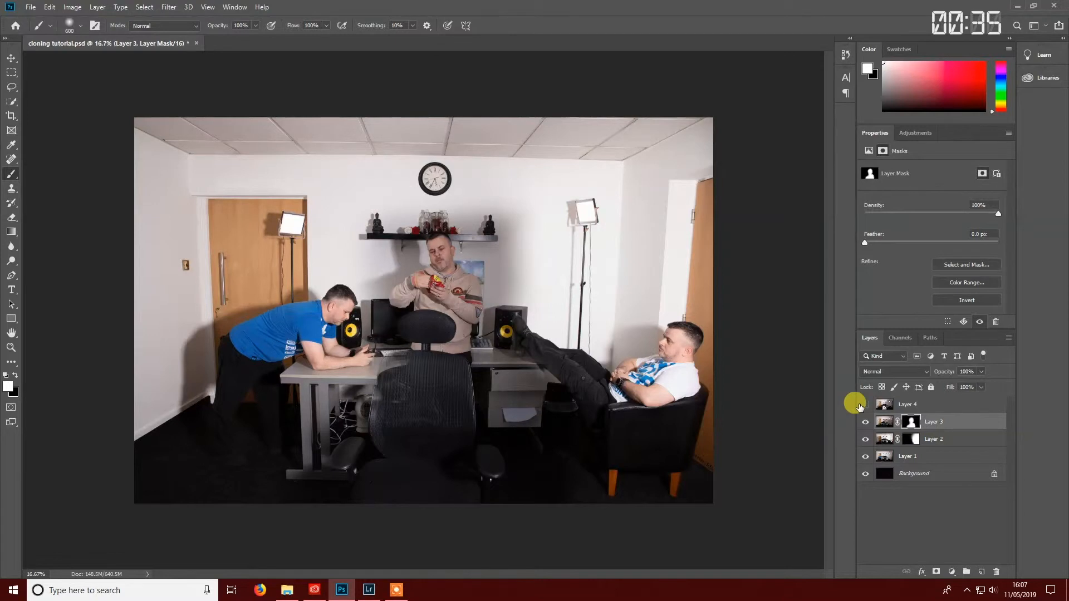
# - Show Layer 4 and add a layer mask to it, inverted to black
pyautogui.click(867, 405)
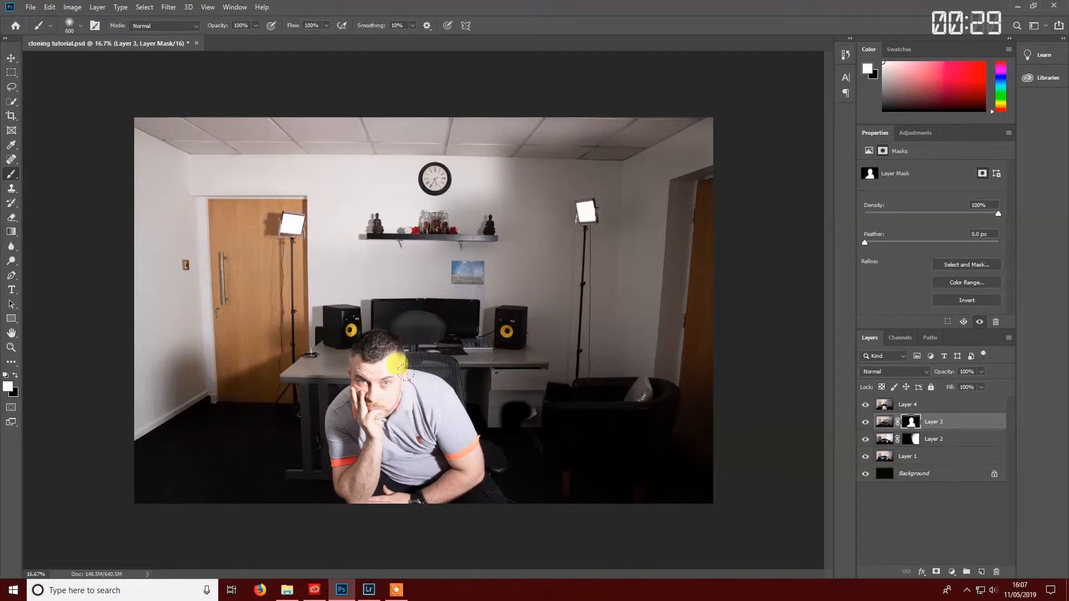
pyautogui.click(918, 405)
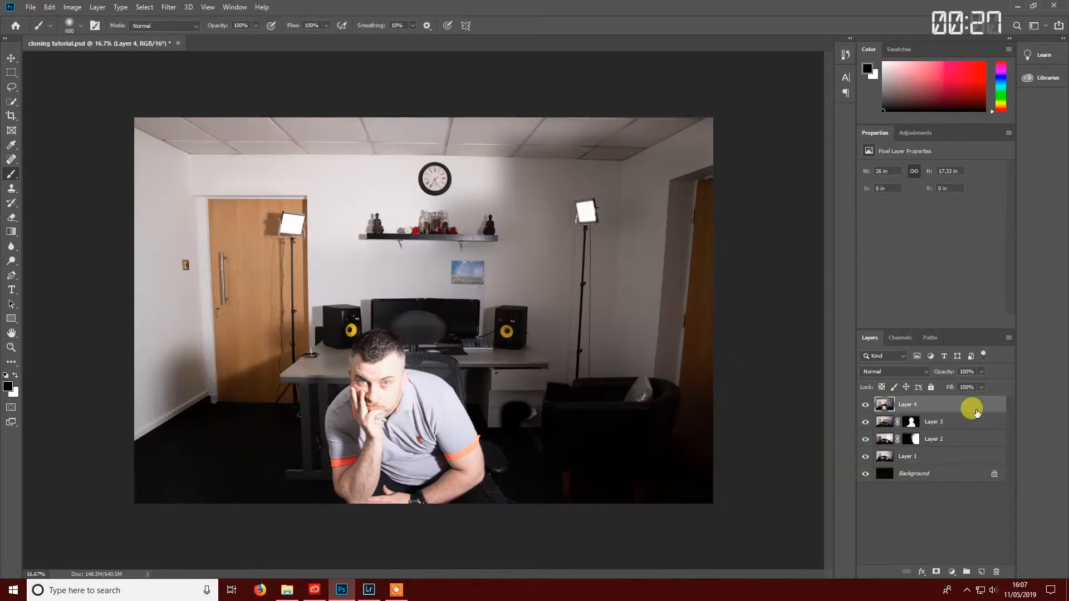
pyautogui.click(936, 573)
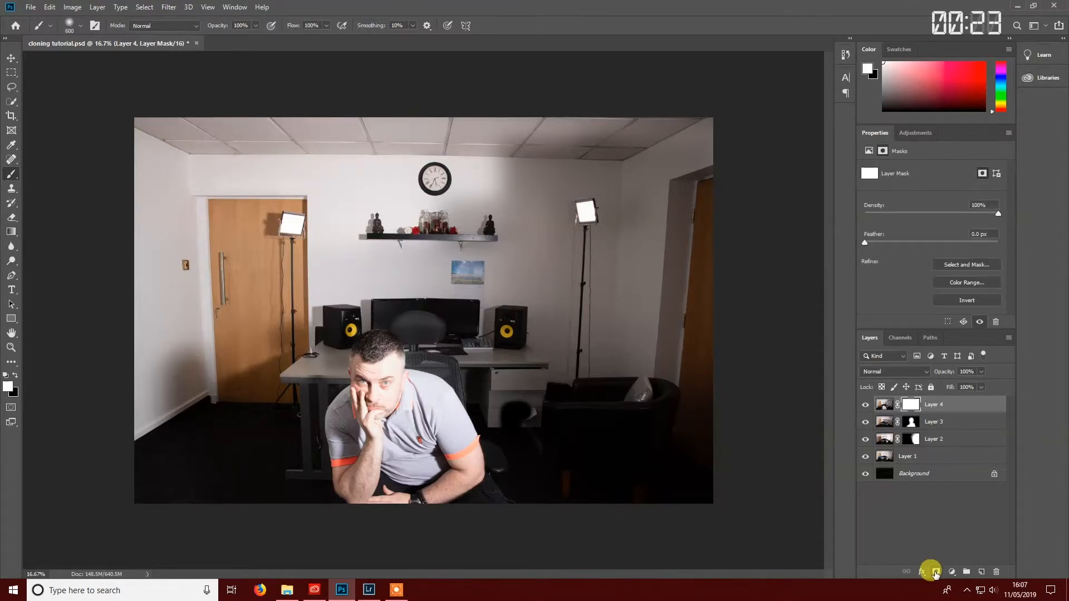
pyautogui.hotkey('ctrl', 'i')
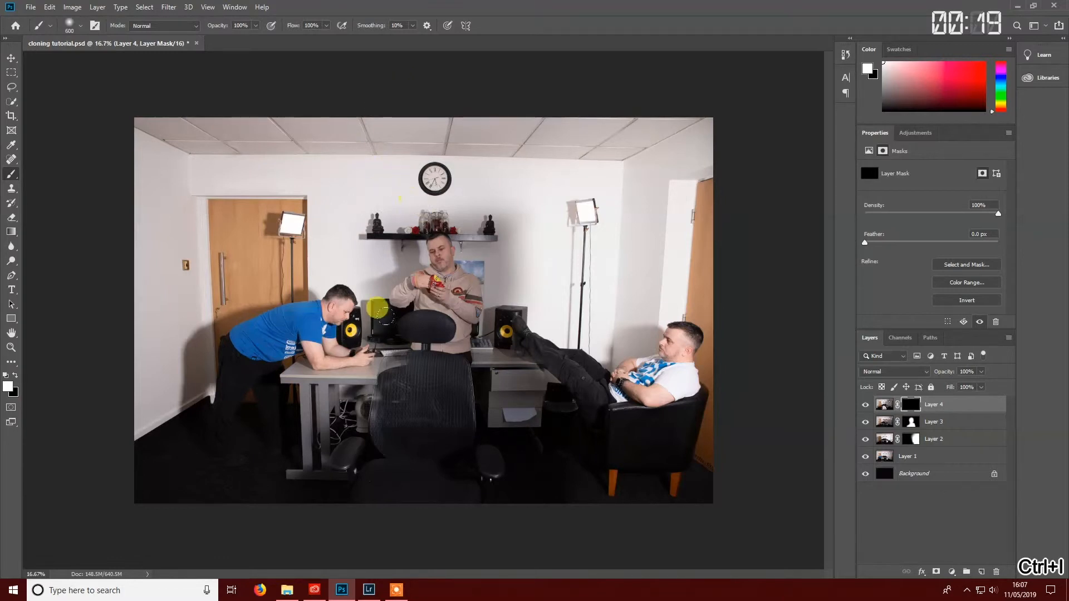
# - Paint white on Layer 4's mask to reveal the man leaning on his hand in the foreground
pyautogui.moveTo(393, 361)
pyautogui.mouseDown()
pyautogui.moveTo(380, 409)
pyautogui.moveTo(370, 405)
pyautogui.moveTo(377, 361)
pyautogui.moveTo(390, 363)
pyautogui.moveTo(380, 370)
pyautogui.moveTo(377, 354)
pyautogui.moveTo(351, 351)
pyautogui.moveTo(353, 341)
pyautogui.mouseUp()
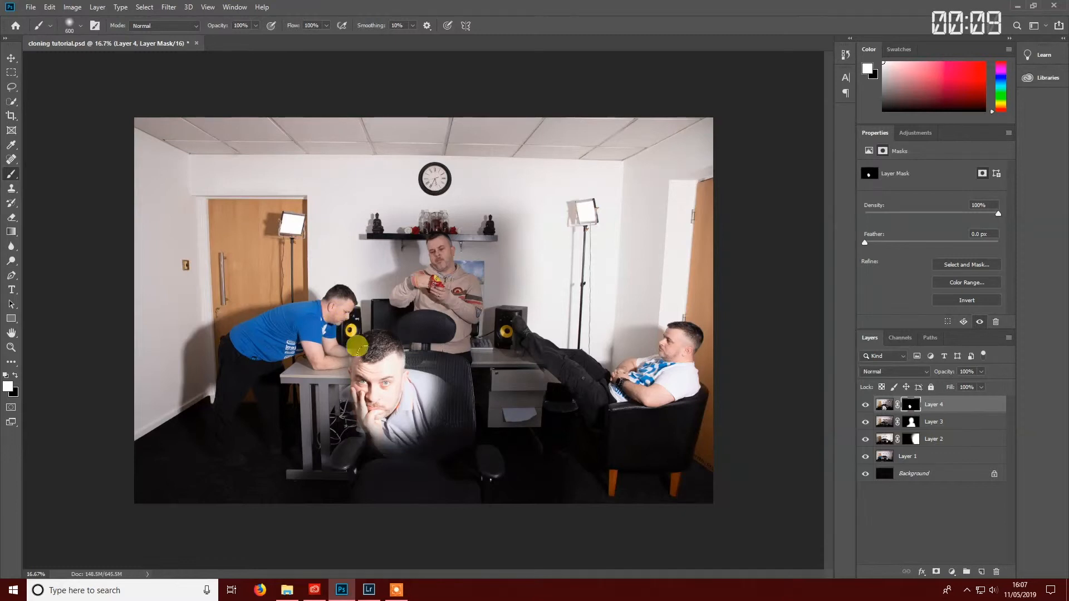
pyautogui.moveTo(355, 367)
pyautogui.mouseDown()
pyautogui.moveTo(358, 391)
pyautogui.moveTo(342, 393)
pyautogui.moveTo(317, 428)
pyautogui.moveTo(323, 437)
pyautogui.moveTo(363, 391)
pyautogui.moveTo(308, 511)
pyautogui.moveTo(401, 473)
pyautogui.moveTo(448, 478)
pyautogui.moveTo(374, 509)
pyautogui.moveTo(405, 463)
pyautogui.moveTo(453, 514)
pyautogui.moveTo(486, 488)
pyautogui.moveTo(472, 471)
pyautogui.moveTo(494, 492)
pyautogui.moveTo(447, 505)
pyautogui.moveTo(437, 477)
pyautogui.moveTo(452, 469)
pyautogui.moveTo(433, 411)
pyautogui.moveTo(445, 399)
pyautogui.moveTo(416, 420)
pyautogui.moveTo(427, 399)
pyautogui.moveTo(400, 397)
pyautogui.moveTo(400, 371)
pyautogui.mouseUp()
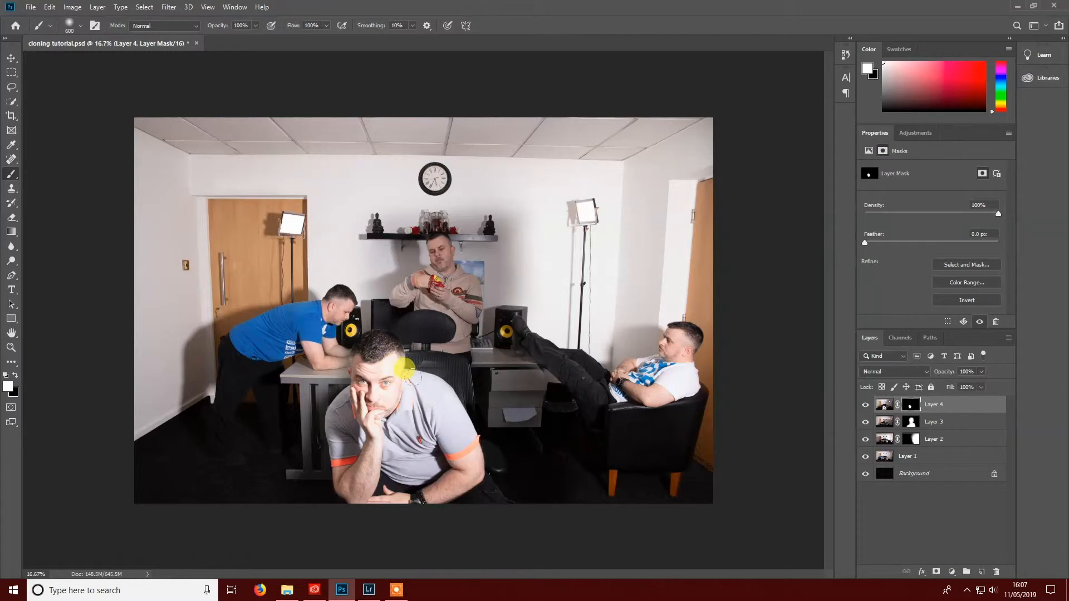
pyautogui.moveTo(403, 597)
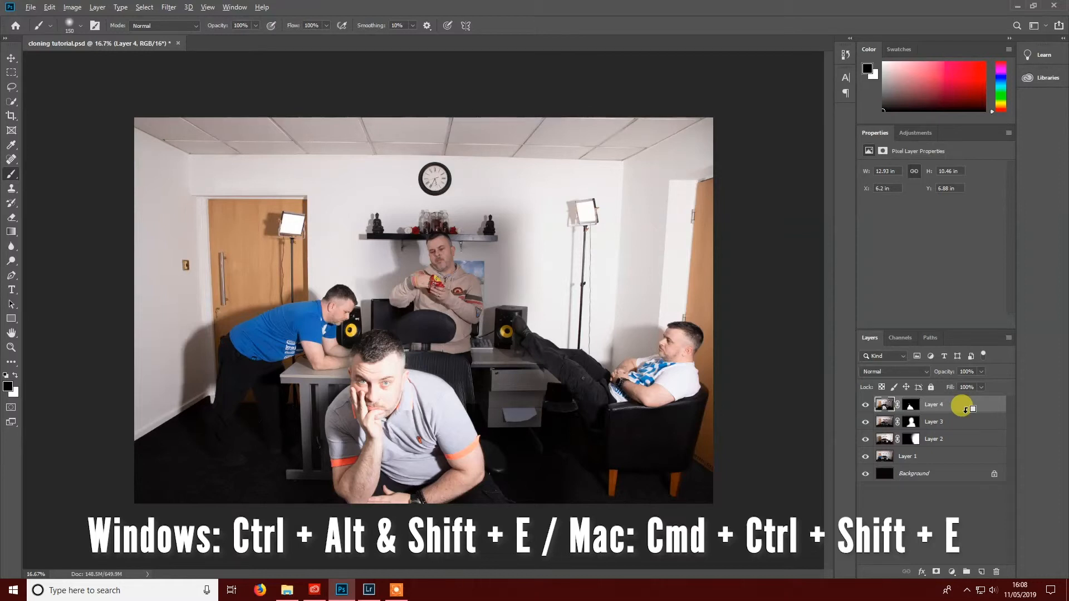
# - Stamp all visible layers into a new merged layer on top and hide every layer beneath it
pyautogui.hotkey('ctrl', 'alt', 'shift', 'e')
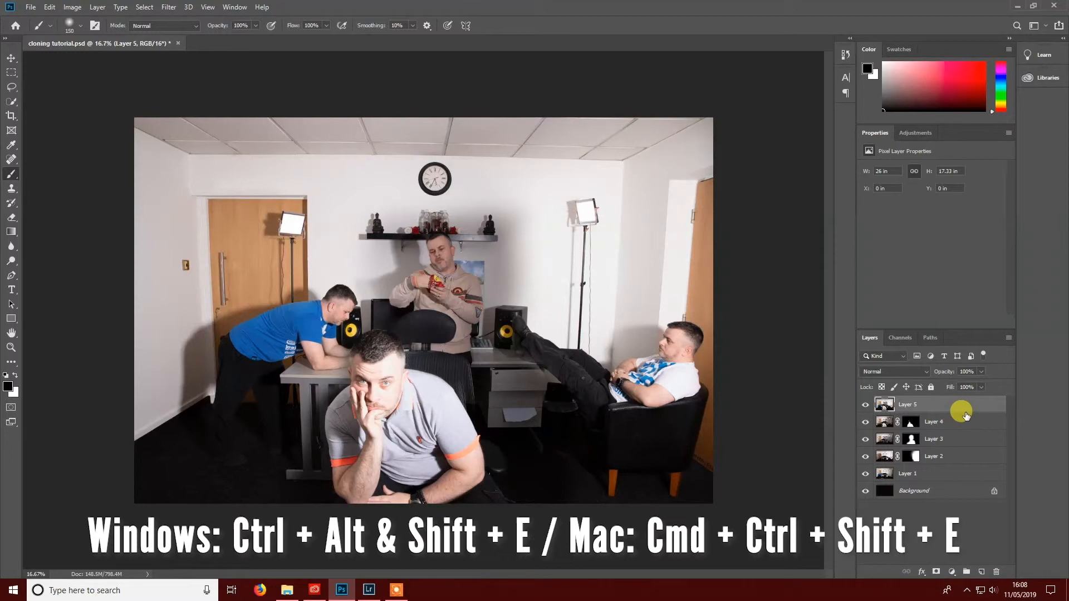
pyautogui.click(865, 422)
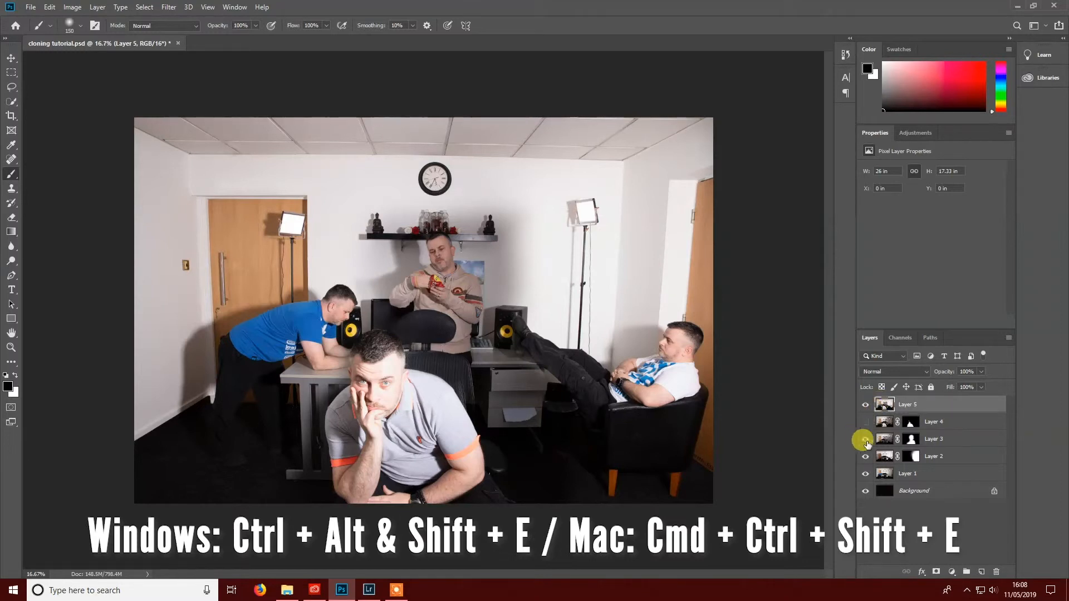
pyautogui.click(865, 491)
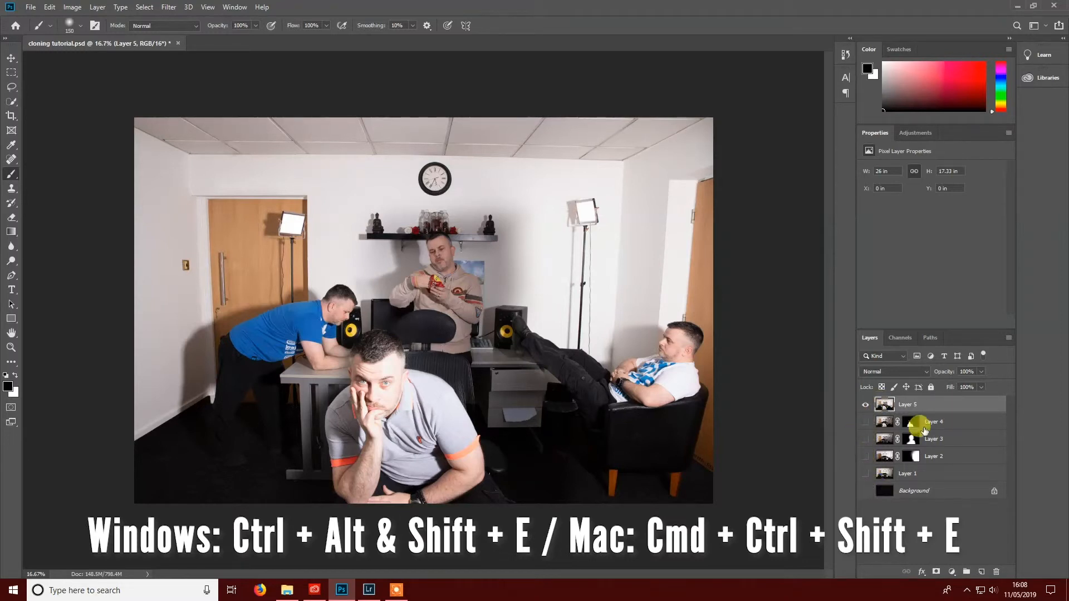